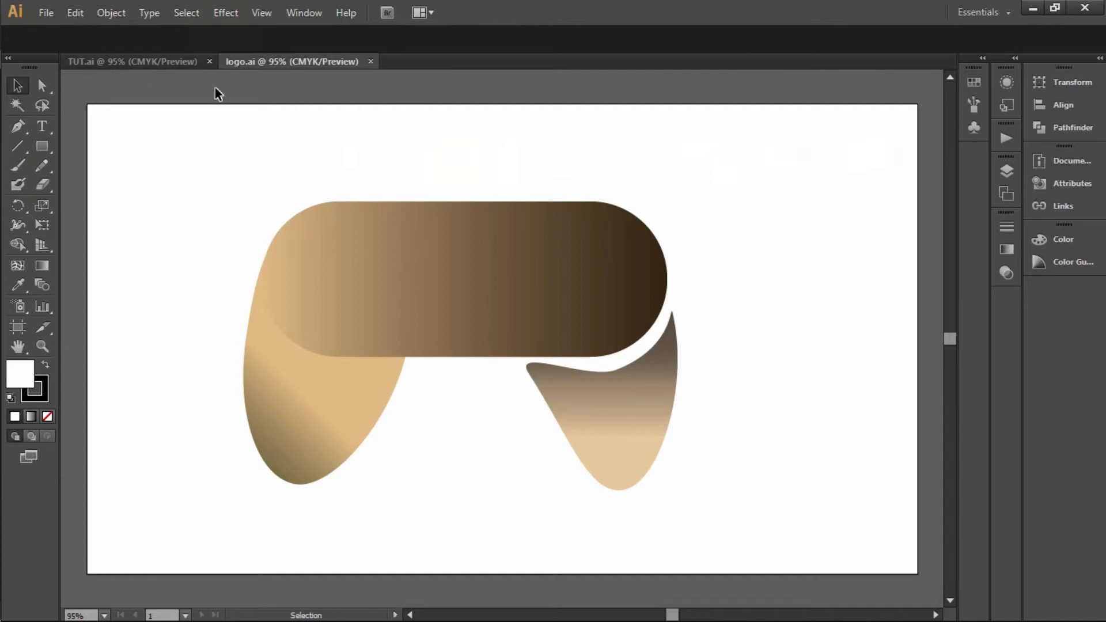
Step: Draw a 597.8945 × 264.2109 pt rounded rectangle in the TUT.ai document and place it across the artboard's upper middle
{"action": "left_click", "coordinate": [168, 61]}
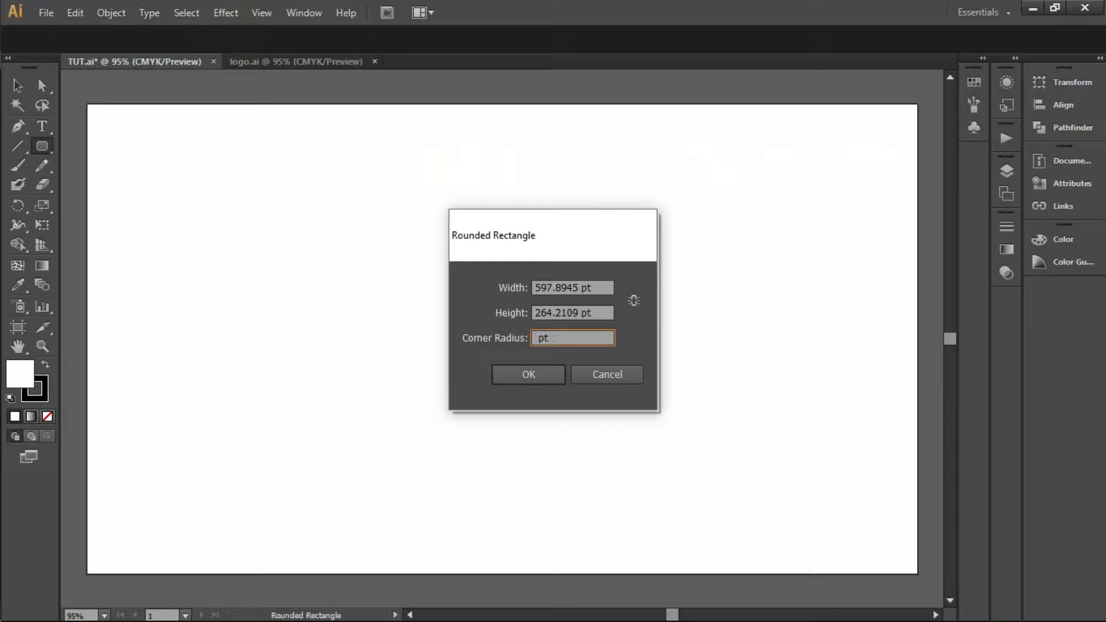
{"action": "key", "text": "Return"}
{"action": "key", "text": "v"}
{"action": "left_click_drag", "start_coordinate": [410, 314], "coordinate": [542, 309]}
Step: Fill the rounded rectangle with dark red 5B0000
{"action": "left_click", "coordinate": [28, 368]}
{"action": "left_click", "coordinate": [753, 313]}
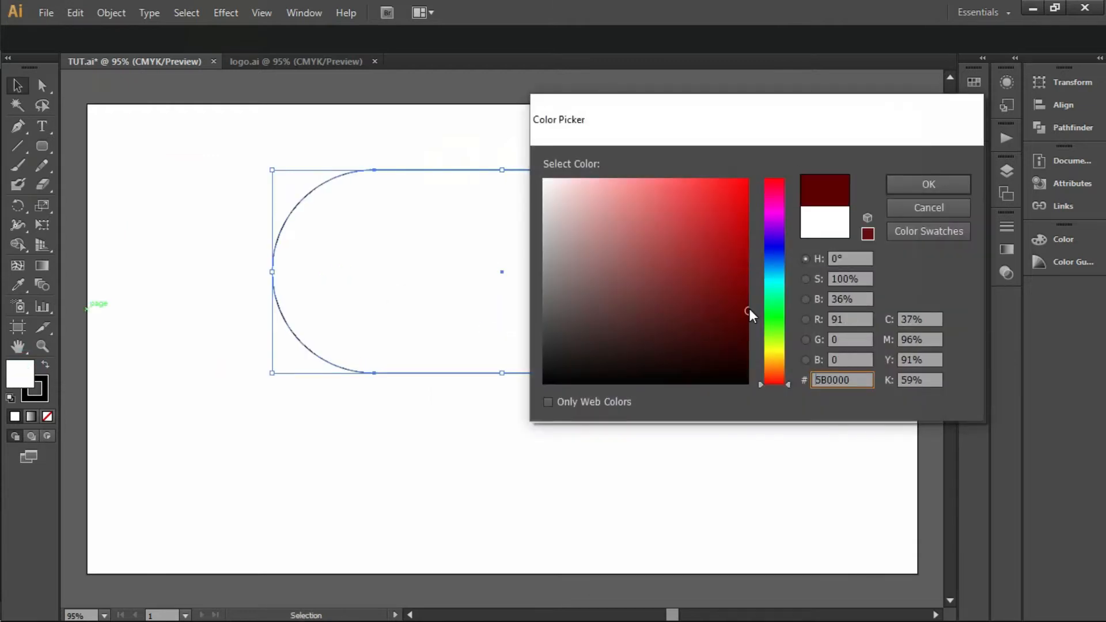
{"action": "left_click", "coordinate": [928, 185]}
{"action": "left_click", "coordinate": [323, 106]}
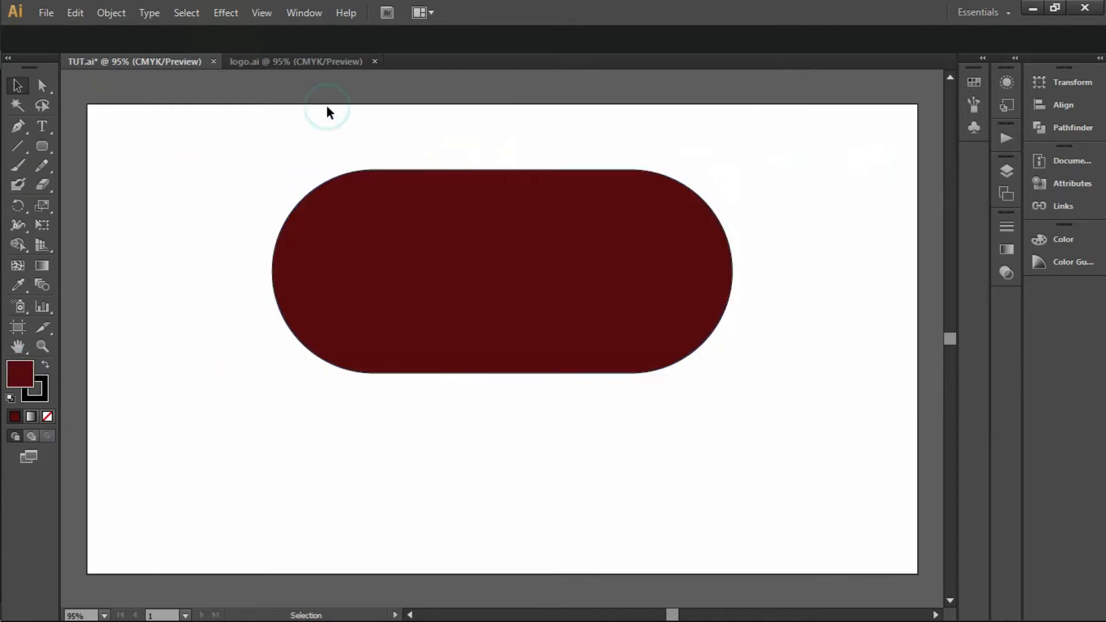
Step: Scale the rounded rectangle down slightly from its lower-right corner, keeping its upper-left corner in place
{"action": "left_click", "coordinate": [328, 299]}
{"action": "left_click", "coordinate": [688, 356]}
{"action": "left_click_drag", "start_coordinate": [732, 373], "coordinate": [690, 340]}
{"action": "left_click", "coordinate": [217, 289]}
Step: Draw a tall ellipse beside the rounded rectangle and move it over the rectangle's left end
{"action": "left_click", "coordinate": [42, 147]}
{"action": "left_click", "coordinate": [116, 184]}
{"action": "left_click_drag", "start_coordinate": [144, 253], "coordinate": [264, 461]}
{"action": "key", "text": "v"}
{"action": "left_click_drag", "start_coordinate": [240, 328], "coordinate": [361, 258]}
Step: Stretch the ellipse downward, tilt it slightly clockwise and align it with the rounded rectangle's left curve as a controller grip
{"action": "left_click_drag", "start_coordinate": [326, 391], "coordinate": [326, 457]}
{"action": "left_click_drag", "start_coordinate": [395, 464], "coordinate": [369, 482]}
{"action": "mouse_move", "coordinate": [266, 309]}
{"action": "left_mouse_down"}
{"action": "mouse_move", "coordinate": [254, 305]}
{"action": "mouse_move", "coordinate": [284, 319]}
{"action": "left_mouse_up"}
{"action": "left_click", "coordinate": [459, 486]}
Step: Remove the stroke from both the left ellipse and the rounded rectangle
{"action": "left_click", "coordinate": [320, 358]}
{"action": "left_click", "coordinate": [431, 12]}
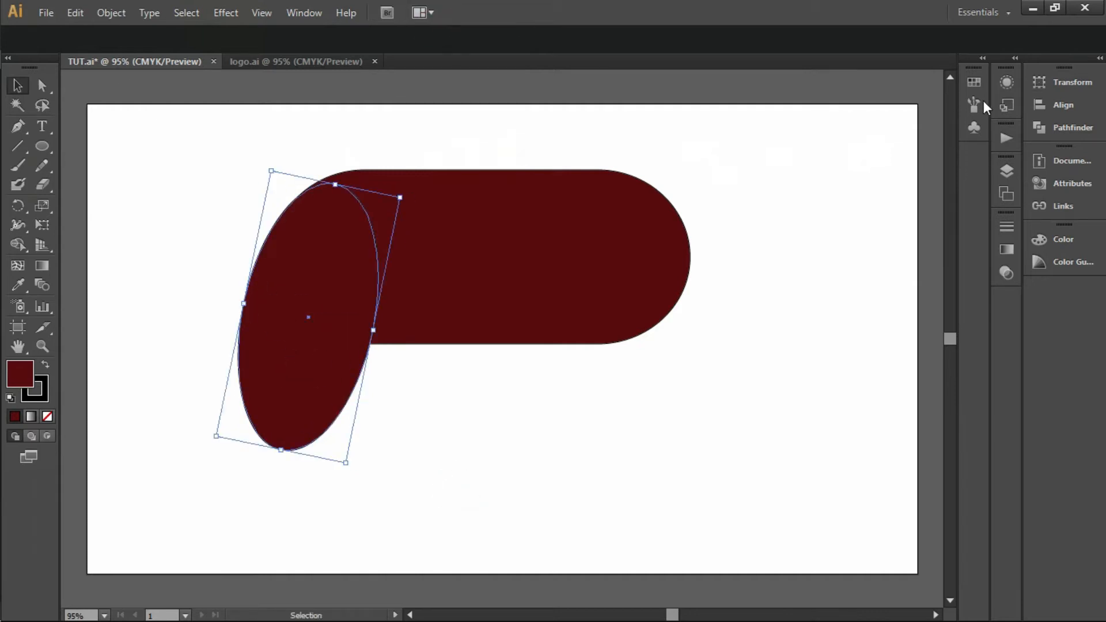
{"action": "left_click", "coordinate": [1006, 107]}
{"action": "left_click", "coordinate": [830, 71]}
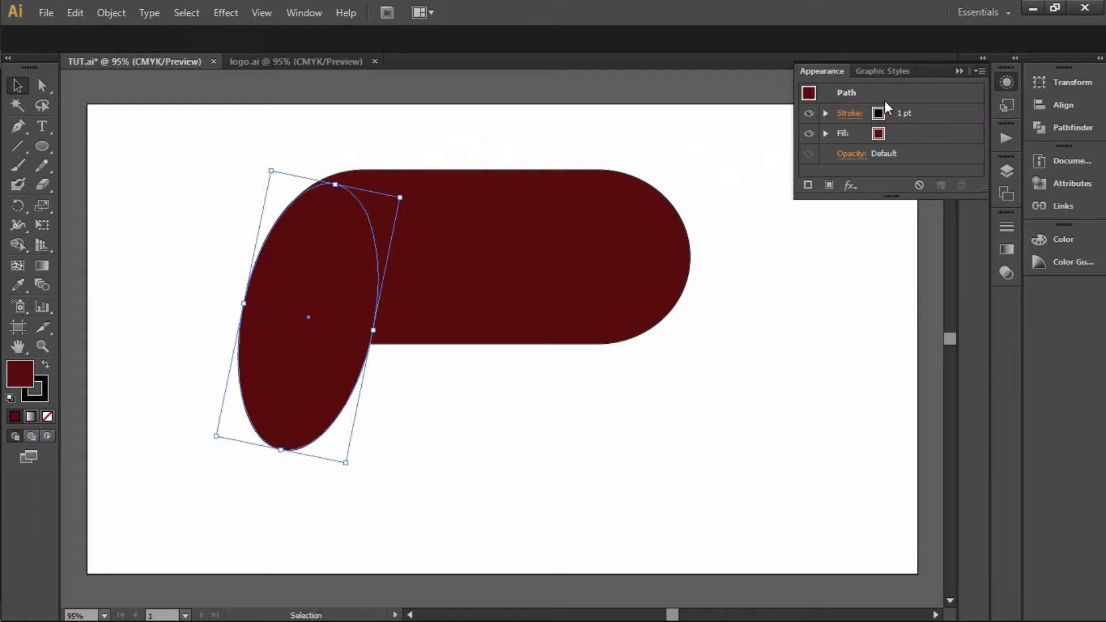
{"action": "left_click", "coordinate": [907, 118]}
{"action": "left_click", "coordinate": [870, 273]}
{"action": "left_click", "coordinate": [569, 260]}
{"action": "left_click", "coordinate": [908, 118]}
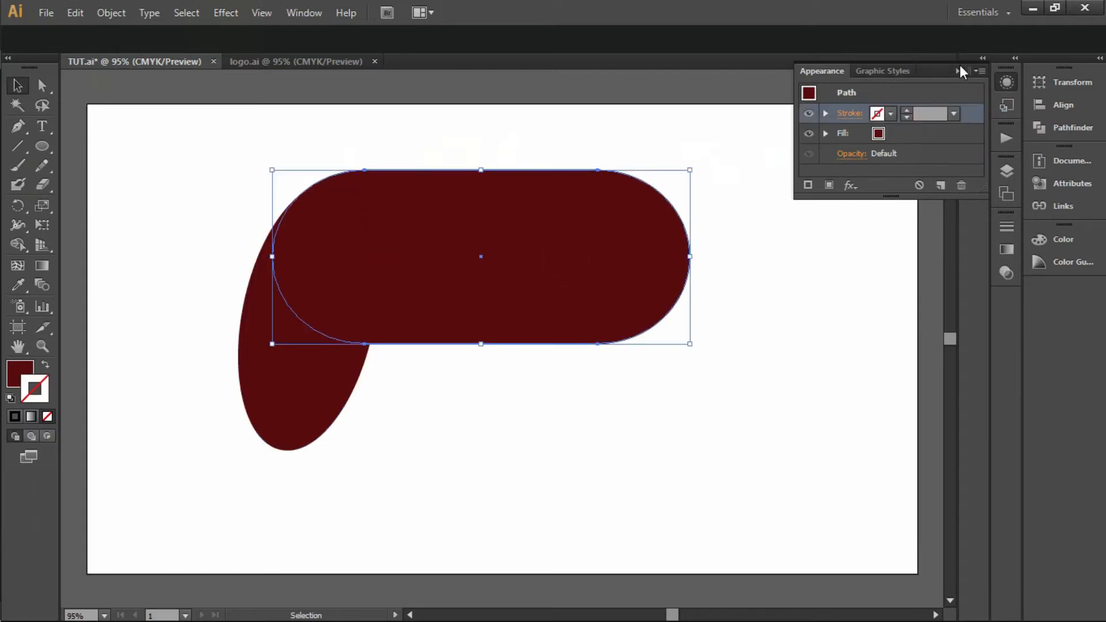
{"action": "left_click", "coordinate": [960, 71]}
{"action": "left_click", "coordinate": [731, 396]}
Step: Duplicate the left ellipse, tilt the copy the opposite way and align it with the rounded rectangle's right end
{"action": "left_click", "coordinate": [353, 388]}
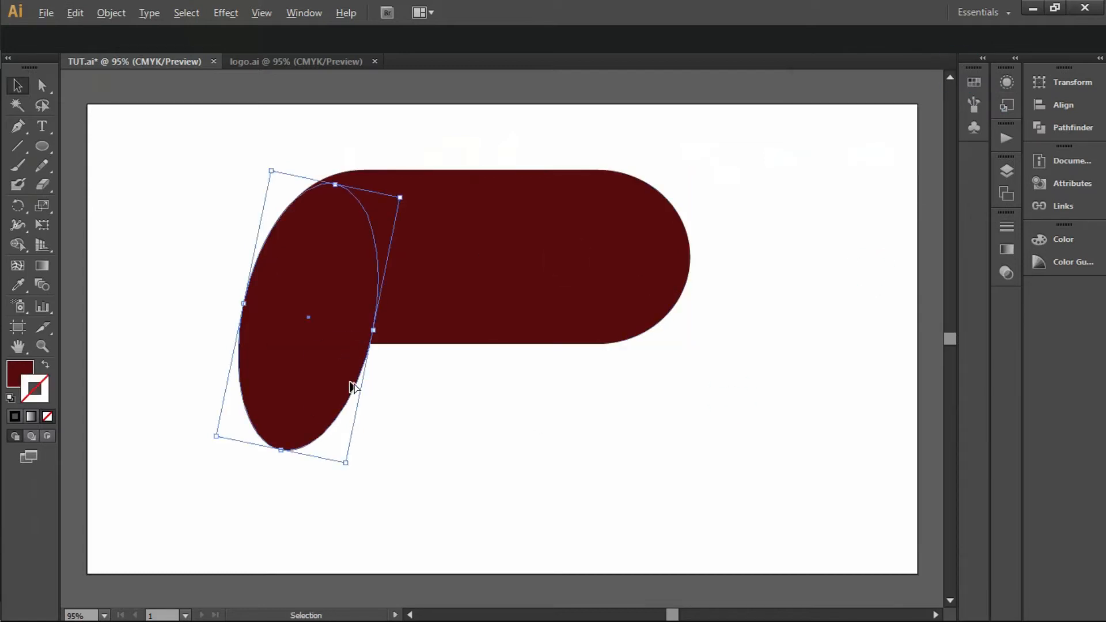
{"action": "left_click_drag", "start_coordinate": [354, 388], "coordinate": [657, 405]}
{"action": "left_click_drag", "start_coordinate": [586, 477], "coordinate": [684, 386]}
{"action": "left_click_drag", "start_coordinate": [713, 468], "coordinate": [694, 449]}
{"action": "left_click_drag", "start_coordinate": [710, 399], "coordinate": [721, 410]}
{"action": "left_click", "coordinate": [739, 371]}
{"action": "left_click_drag", "start_coordinate": [739, 370], "coordinate": [717, 365]}
{"action": "left_click", "coordinate": [755, 341]}
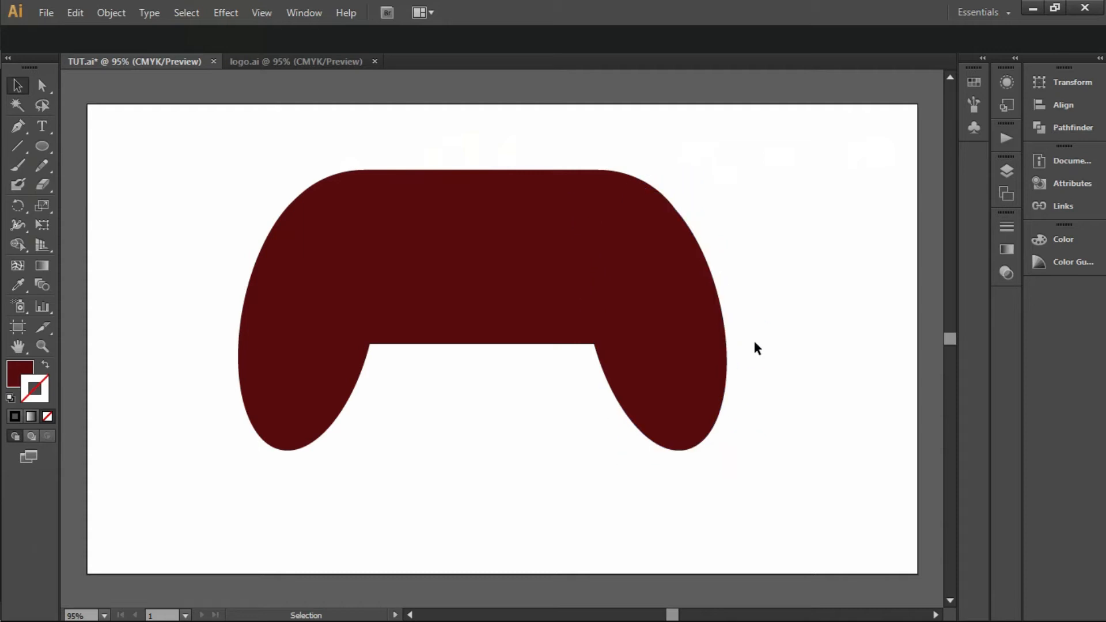
Step: Pull the right ellipse's uppermost anchor point down below the rounded rectangle so the shape gets an inward-curving top edge
{"action": "left_click", "coordinate": [42, 87]}
{"action": "left_click", "coordinate": [676, 368]}
{"action": "left_click_drag", "start_coordinate": [624, 185], "coordinate": [635, 212]}
{"action": "key", "text": "ctrl+z"}
{"action": "mouse_move", "coordinate": [798, 163]}
{"action": "left_mouse_down"}
{"action": "mouse_move", "coordinate": [745, 173]}
{"action": "mouse_move", "coordinate": [793, 166]}
{"action": "left_mouse_up"}
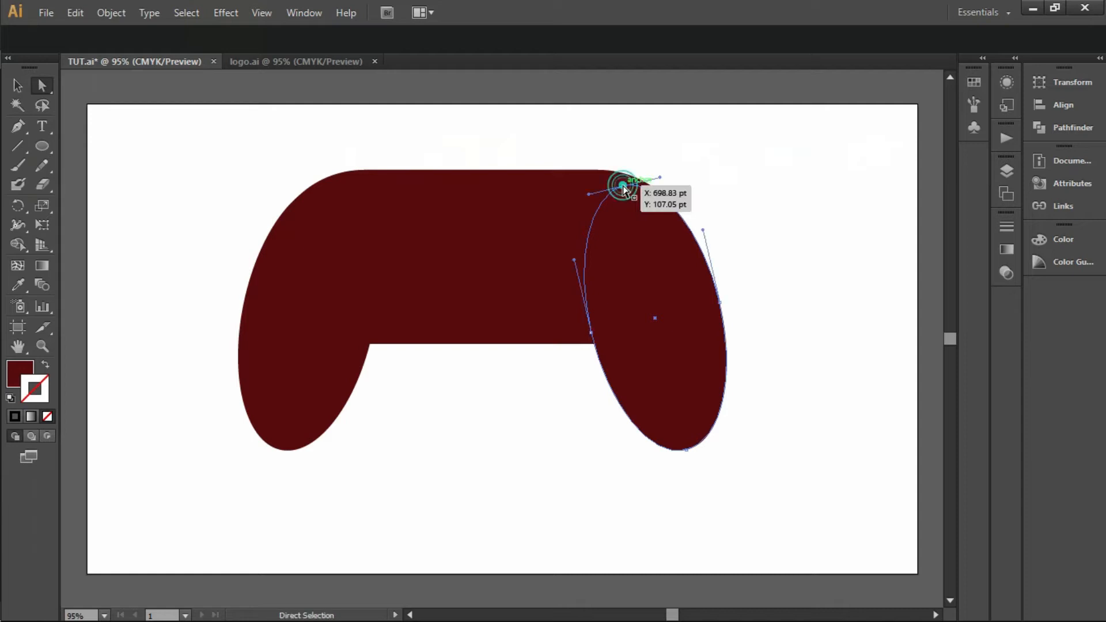
{"action": "left_click_drag", "start_coordinate": [624, 187], "coordinate": [626, 320]}
{"action": "left_click", "coordinate": [760, 482]}
{"action": "key", "text": "ctrl+t"}
{"action": "left_click", "coordinate": [751, 101]}
Step: Make the right grip narrower and fit it beneath the rounded rectangle's lower-right end
{"action": "key", "text": "v"}
{"action": "left_click", "coordinate": [702, 383]}
{"action": "left_click_drag", "start_coordinate": [750, 434], "coordinate": [692, 426]}
Step: Adjust the right grip's upper anchors and curve handles to follow the rounded rectangle with a thin gap, then nudge the grip upward
{"action": "key", "text": "a"}
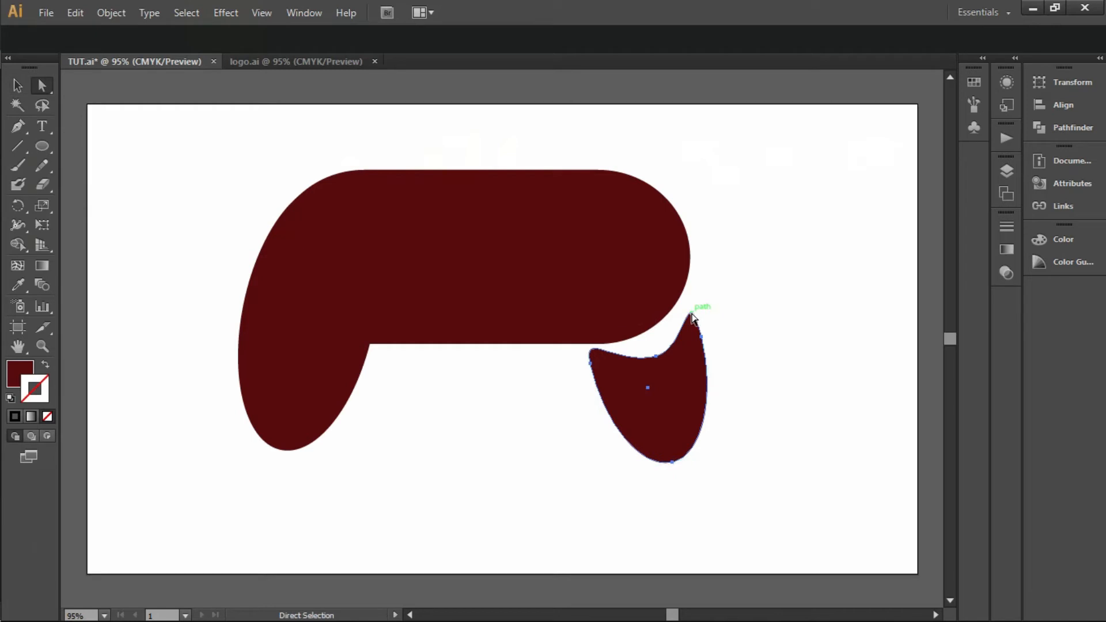
{"action": "left_click_drag", "start_coordinate": [692, 315], "coordinate": [696, 303]}
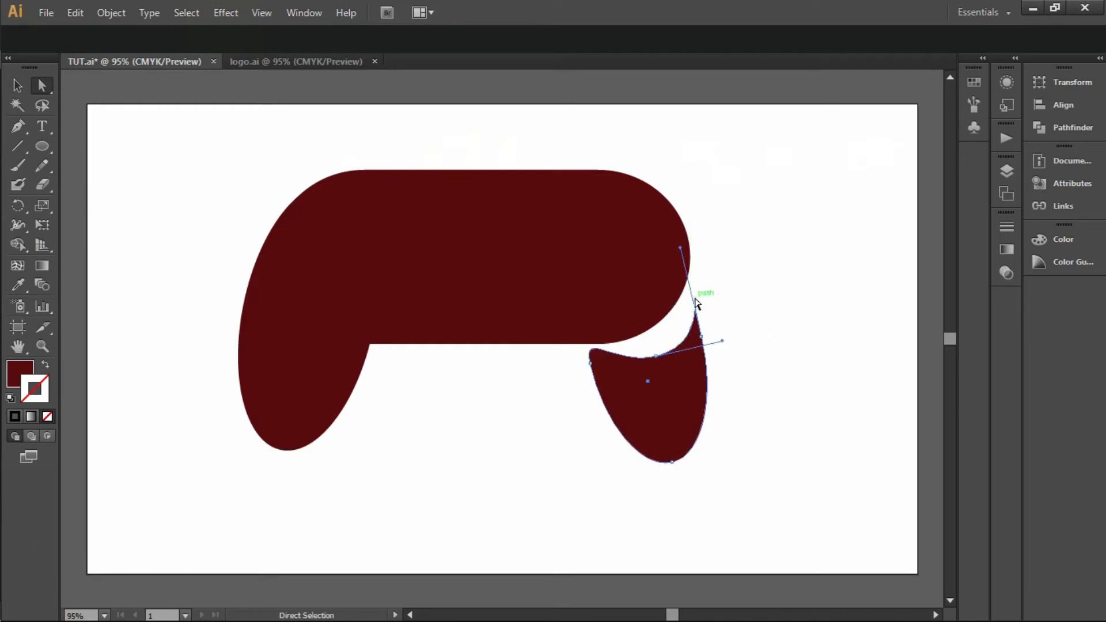
{"action": "left_click_drag", "start_coordinate": [657, 356], "coordinate": [655, 353]}
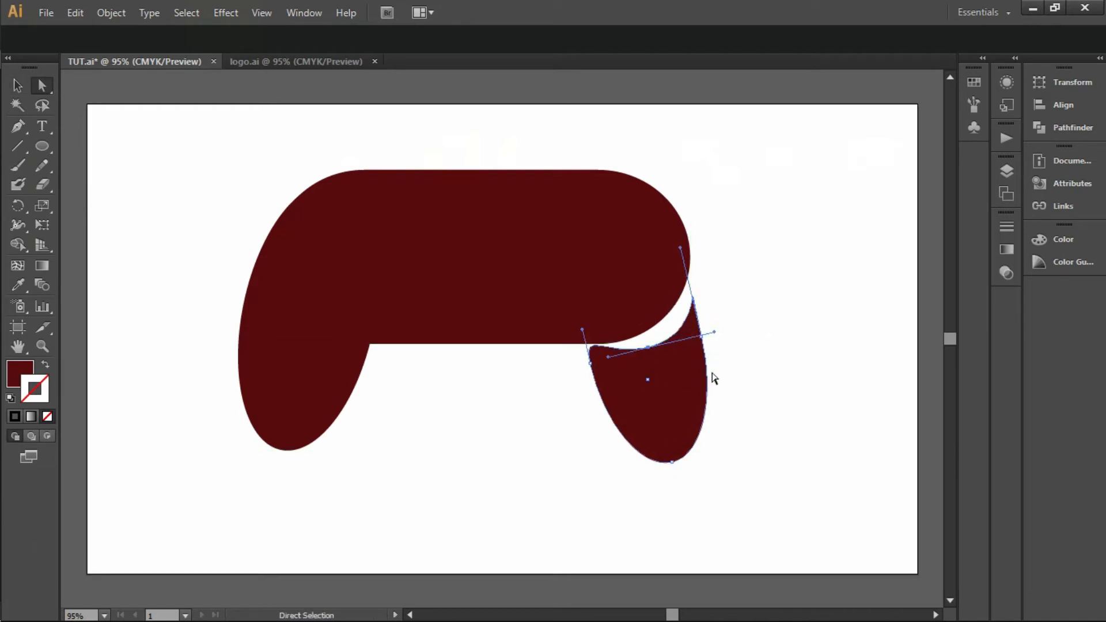
{"action": "left_click_drag", "start_coordinate": [591, 366], "coordinate": [586, 369]}
{"action": "left_click", "coordinate": [695, 297]}
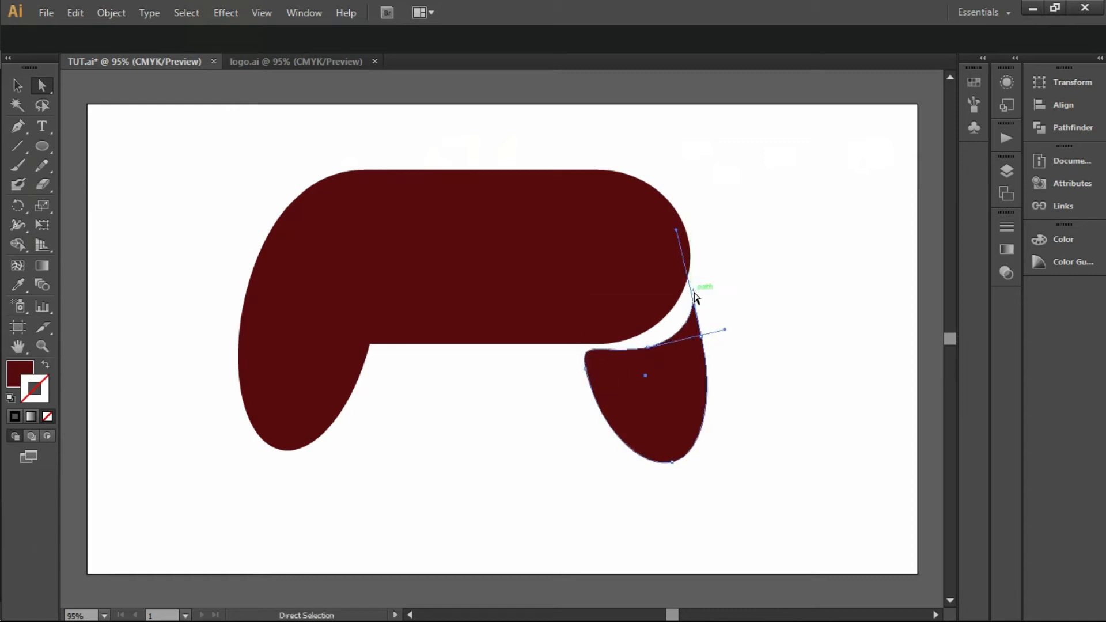
{"action": "left_click_drag", "start_coordinate": [694, 295], "coordinate": [691, 291]}
{"action": "left_click", "coordinate": [649, 348]}
{"action": "left_click_drag", "start_coordinate": [715, 332], "coordinate": [724, 307]}
{"action": "left_click", "coordinate": [718, 361]}
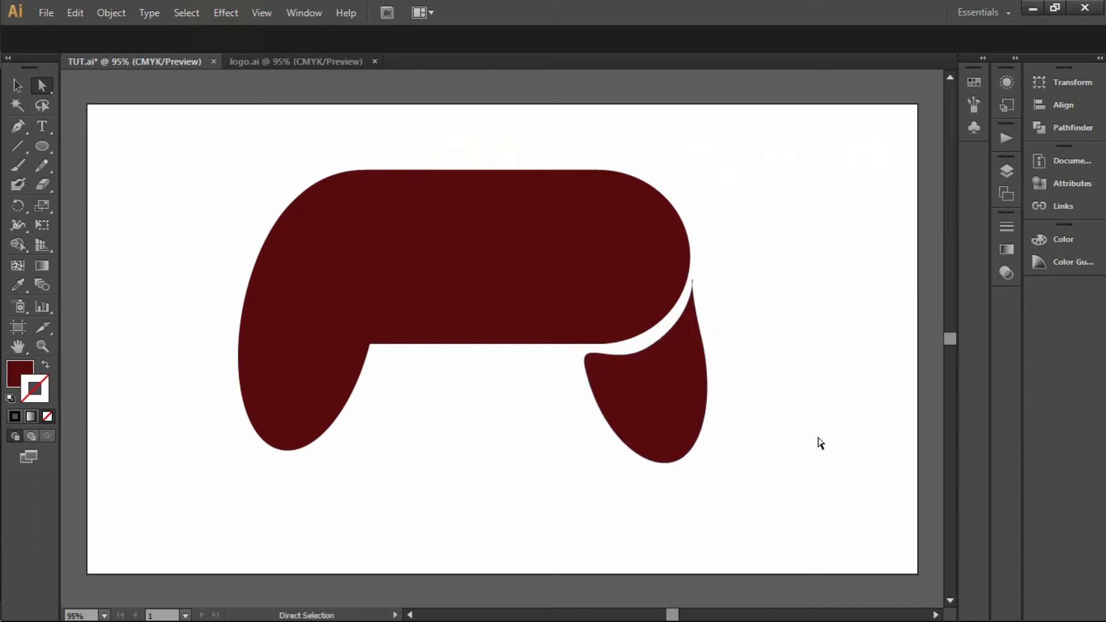
{"action": "left_click_drag", "start_coordinate": [650, 431], "coordinate": [651, 425]}
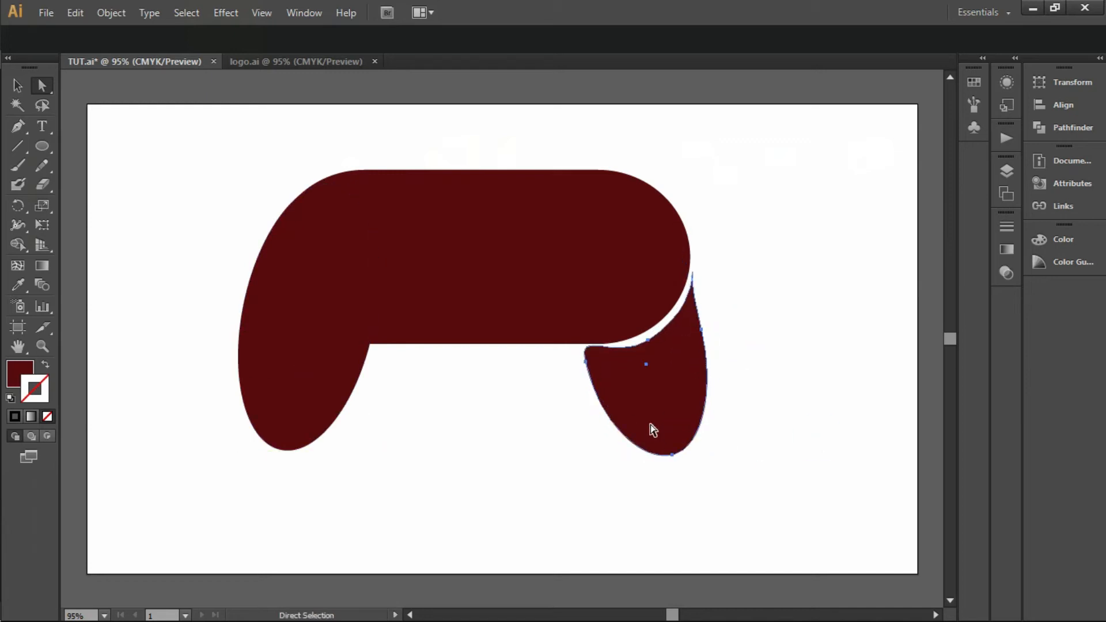
{"action": "left_click", "coordinate": [314, 361]}
{"action": "left_click", "coordinate": [112, 12]}
{"action": "mouse_move", "coordinate": [123, 47]}
{"action": "left_click", "coordinate": [393, 103]}
{"action": "key", "text": "v"}
{"action": "left_click", "coordinate": [651, 427]}
{"action": "left_click", "coordinate": [560, 509]}
Step: Apply a linear gradient to the rounded rectangle's stroke and set its end stop colour to 352208
{"action": "left_click", "coordinate": [490, 323]}
{"action": "left_click", "coordinate": [32, 418]}
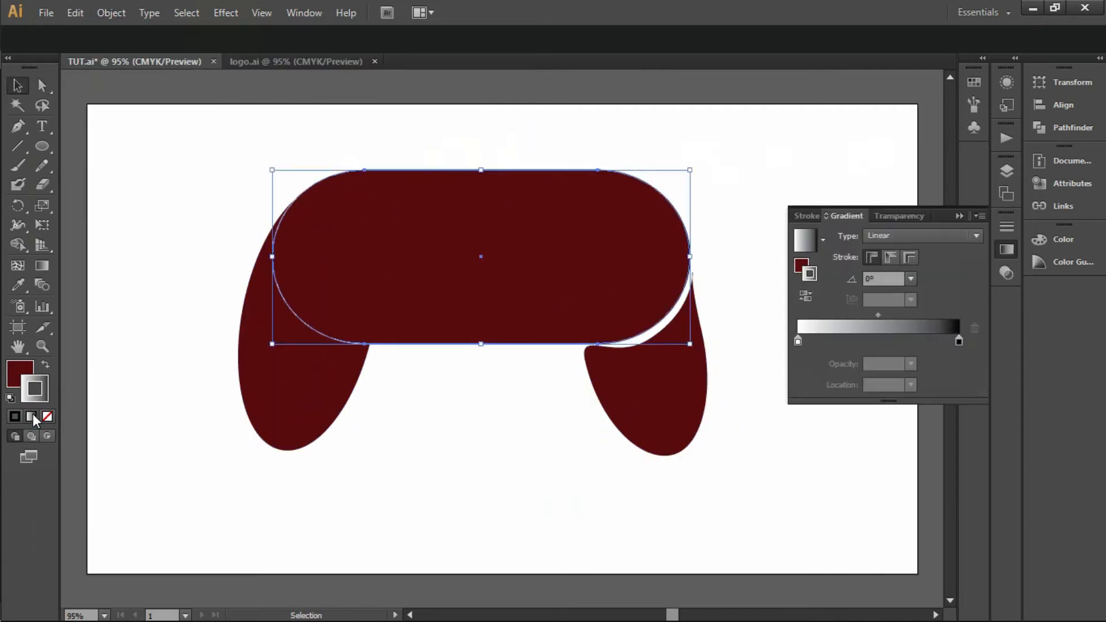
{"action": "double_click", "coordinate": [959, 341]}
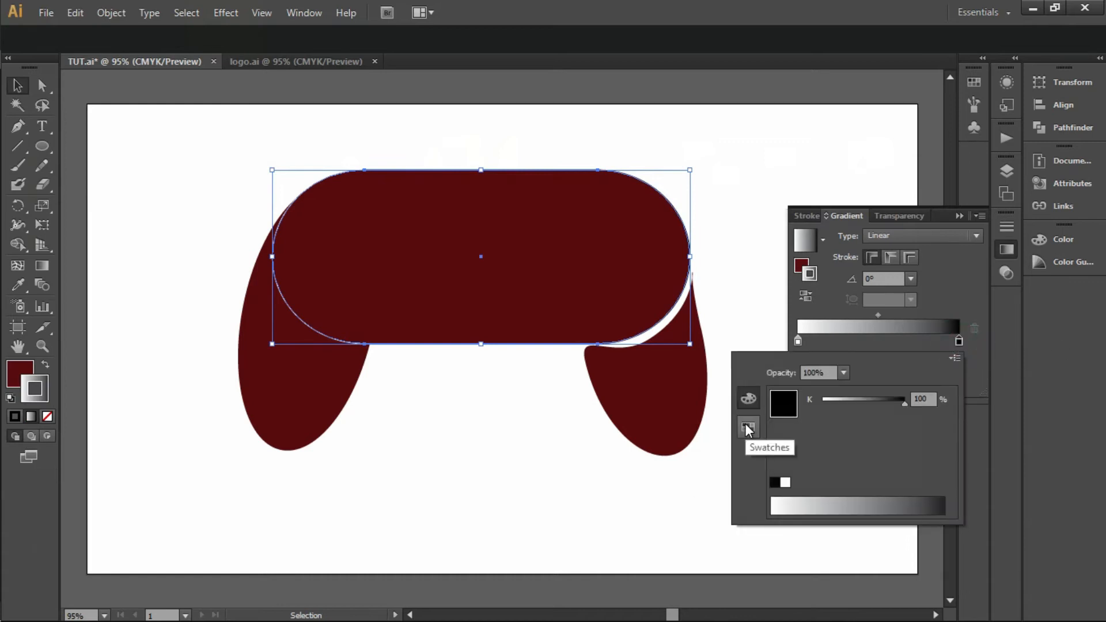
{"action": "left_click", "coordinate": [955, 358]}
{"action": "left_click", "coordinate": [1002, 380]}
{"action": "left_click", "coordinate": [925, 482]}
{"action": "type", "text": "352208"}
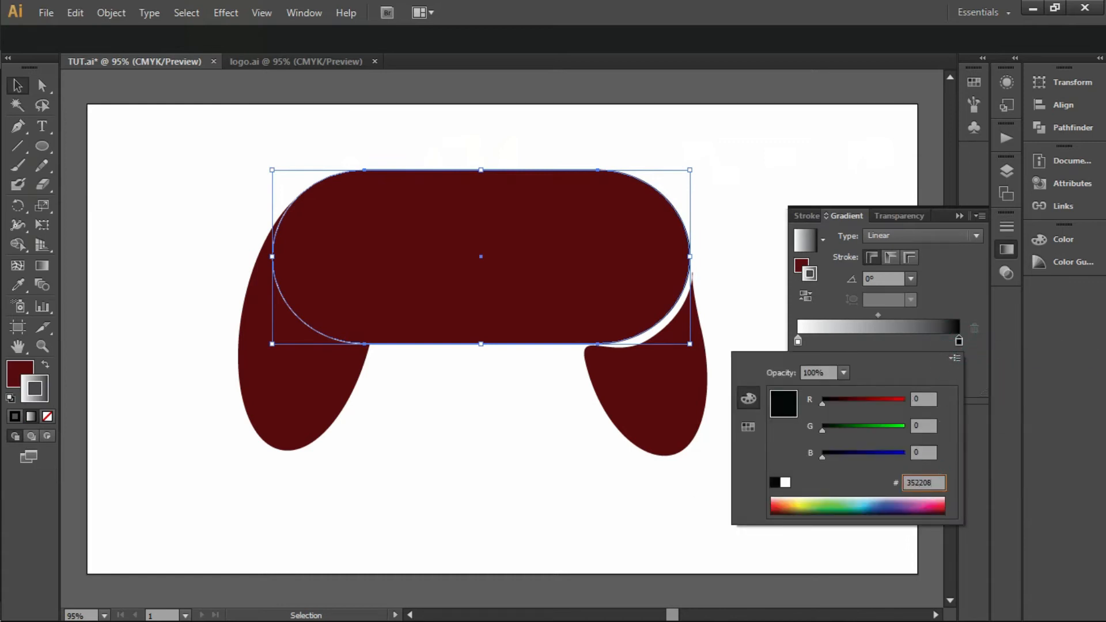
{"action": "key", "text": "Return"}
Step: Swap the rounded rectangle's fill and stroke so that the gradient becomes its fill
{"action": "double_click", "coordinate": [798, 340]}
{"action": "key", "text": "Escape"}
{"action": "left_click", "coordinate": [46, 365]}
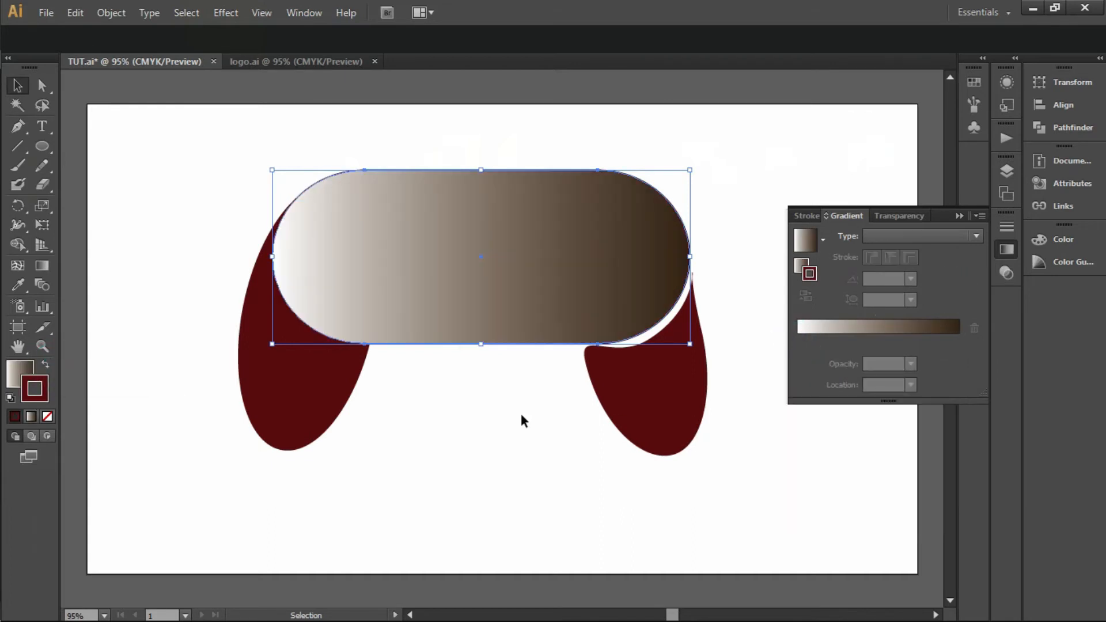
{"action": "left_click", "coordinate": [801, 329]}
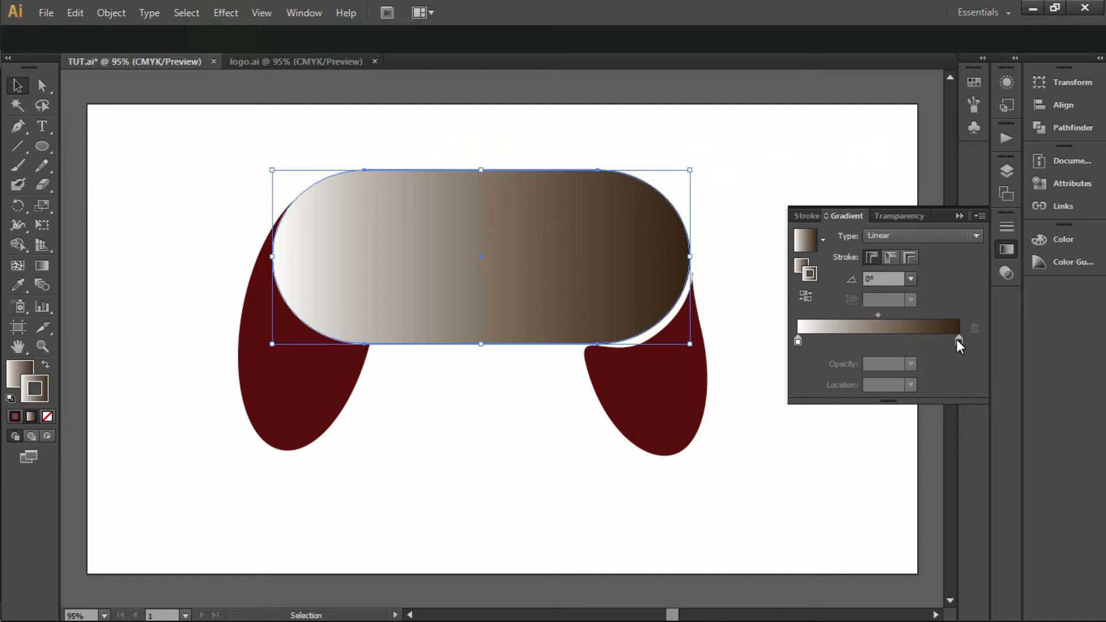
Step: Set the start stop of the rounded rectangle's gradient to E1BB80
{"action": "left_click", "coordinate": [798, 340]}
{"action": "double_click", "coordinate": [798, 340]}
{"action": "left_click", "coordinate": [954, 358]}
{"action": "left_click", "coordinate": [928, 380]}
{"action": "left_click", "coordinate": [921, 484]}
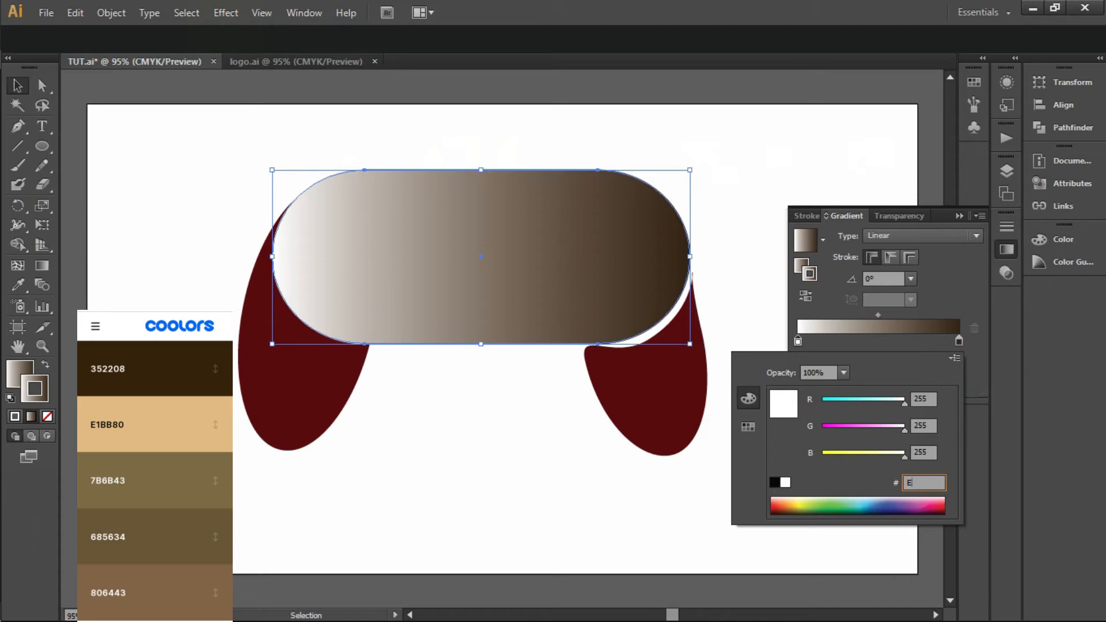
{"action": "type", "text": "E1BB80"}
{"action": "key", "text": "Return"}
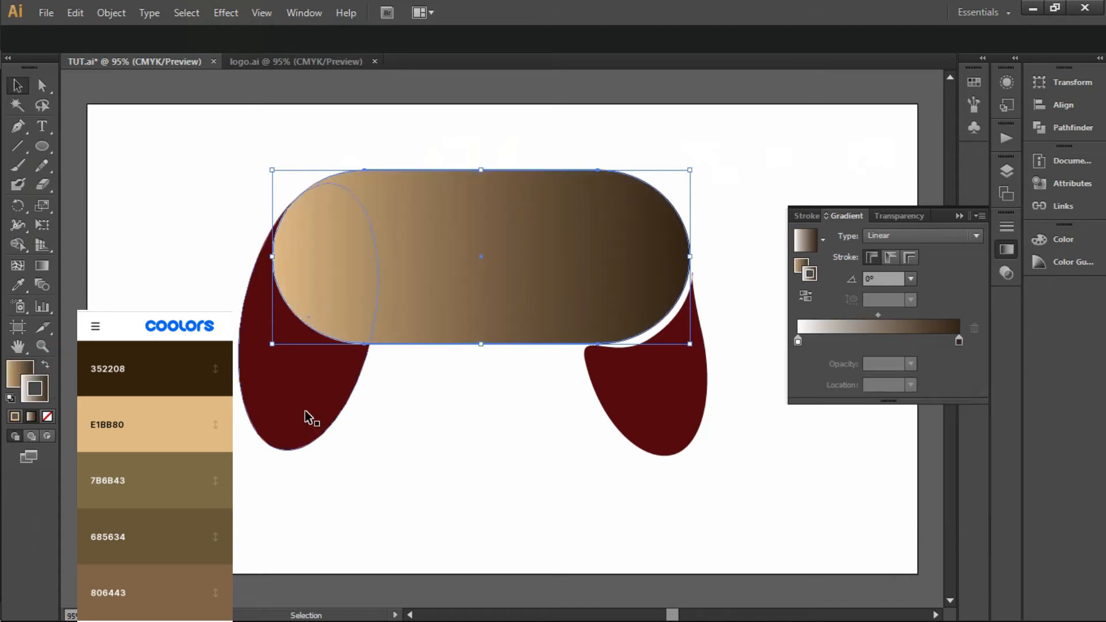
Step: Fill the left grip with the linear gradient and set its end stop colour to 7B6B43
{"action": "left_click", "coordinate": [308, 415]}
{"action": "left_click", "coordinate": [32, 417]}
{"action": "left_click", "coordinate": [959, 341]}
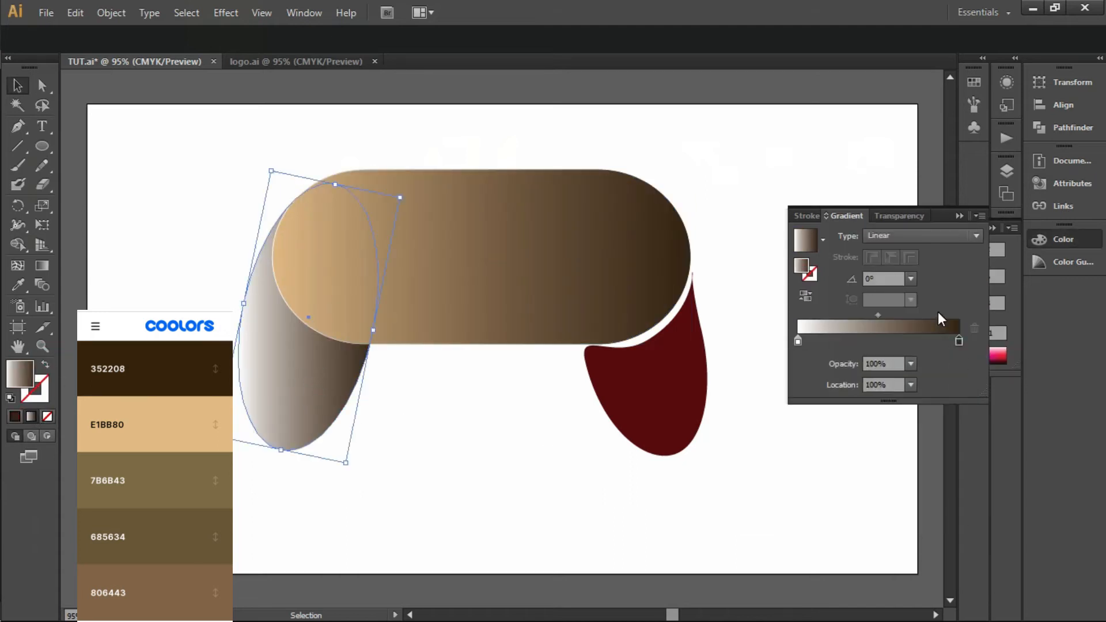
{"action": "double_click", "coordinate": [958, 341]}
{"action": "left_click", "coordinate": [924, 483]}
{"action": "type", "text": "7B6B43"}
{"action": "key", "text": "Return"}
Step: Remove the stroke from the gradient-filled rounded rectangle
{"action": "left_click", "coordinate": [634, 254]}
{"action": "left_click", "coordinate": [1008, 82]}
{"action": "left_click", "coordinate": [905, 117]}
{"action": "key", "text": "Return"}
{"action": "key", "text": "Escape"}
{"action": "left_click", "coordinate": [319, 369]}
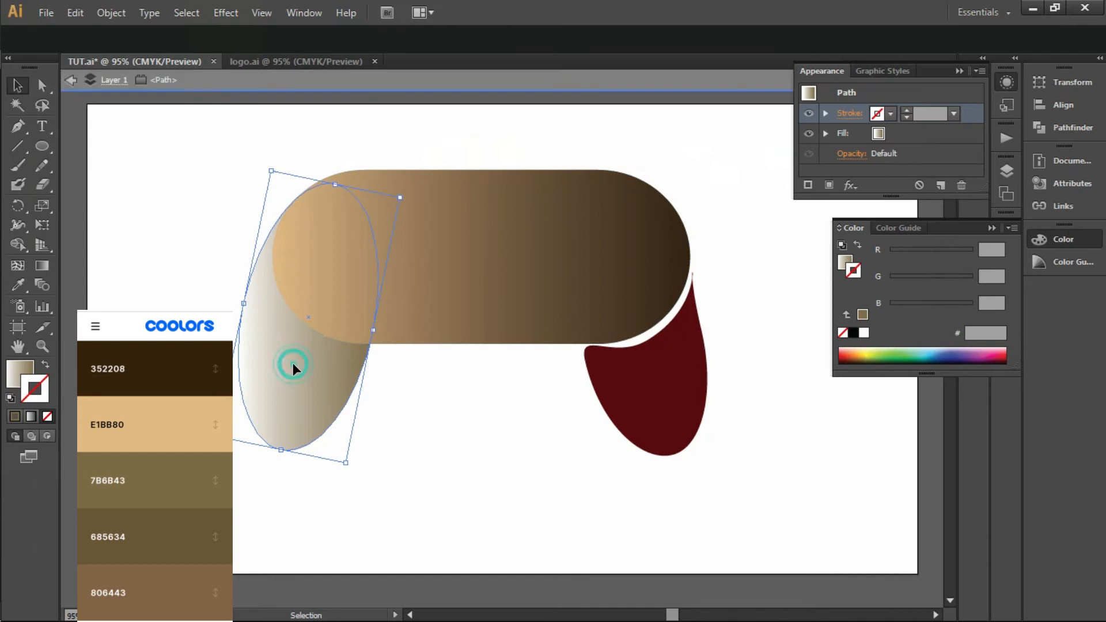
{"action": "double_click", "coordinate": [293, 364]}
{"action": "left_click", "coordinate": [30, 416]}
{"action": "left_click", "coordinate": [19, 374]}
{"action": "left_click", "coordinate": [89, 185]}
{"action": "left_click", "coordinate": [992, 228]}
{"action": "key", "text": "Escape"}
Step: Set the left grip's gradient angle to 45° and shift the gradient midpoint toward the end stop
{"action": "left_click", "coordinate": [879, 316]}
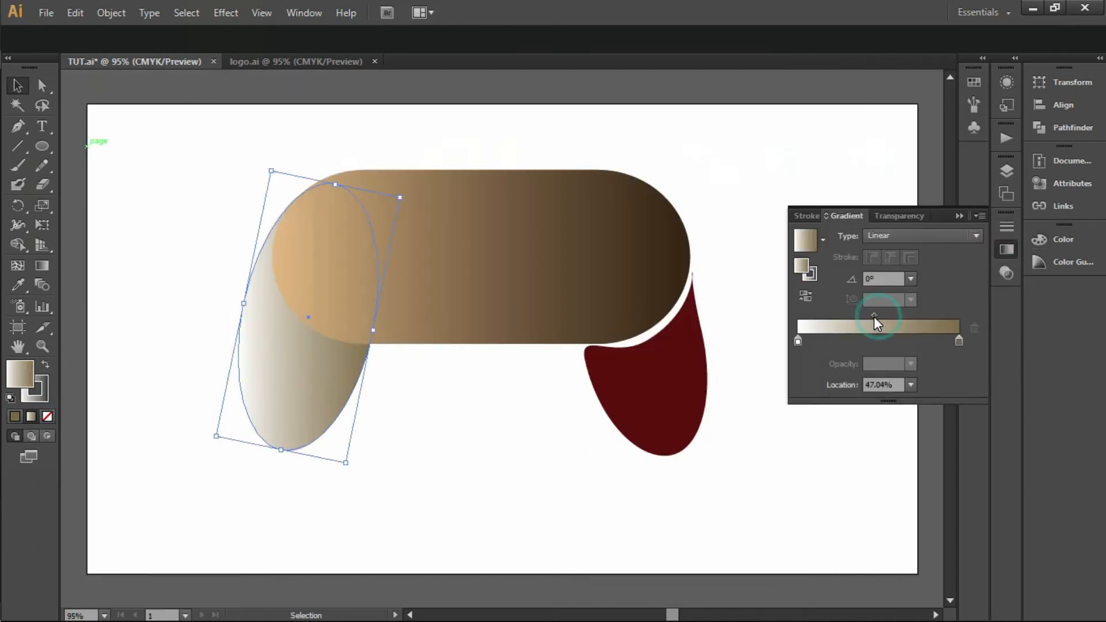
{"action": "left_click", "coordinate": [910, 279]}
{"action": "left_click", "coordinate": [940, 396]}
{"action": "left_click", "coordinate": [958, 342]}
{"action": "left_click_drag", "start_coordinate": [877, 316], "coordinate": [921, 315]}
Step: Change the end stop of the left grip's gradient to E1BB80
{"action": "double_click", "coordinate": [959, 341]}
{"action": "left_click", "coordinate": [954, 360]}
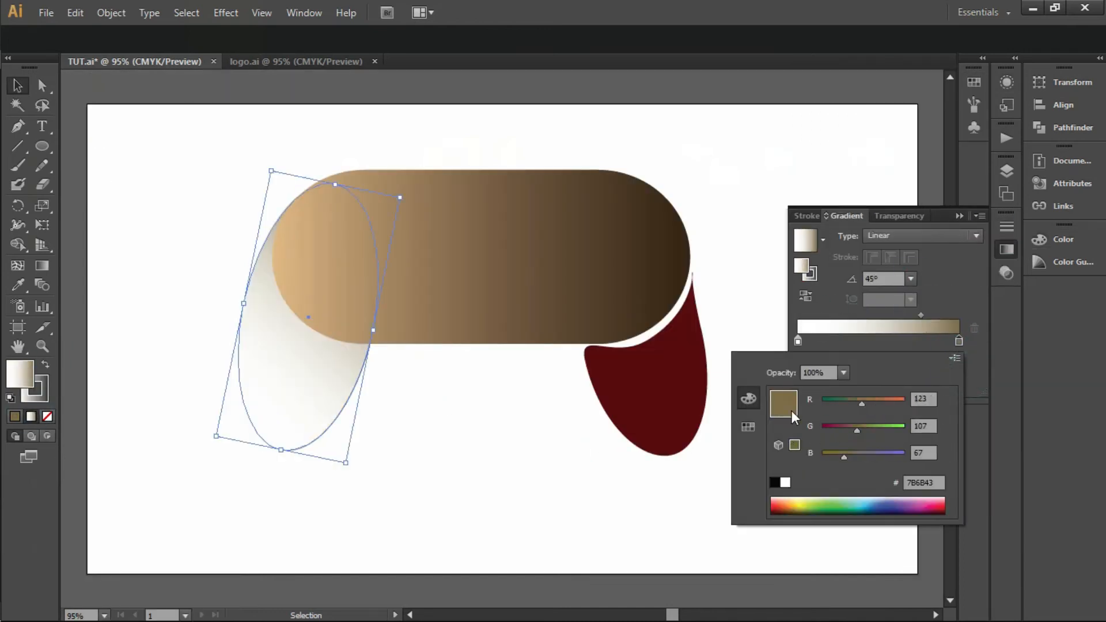
{"action": "double_click", "coordinate": [924, 482]}
{"action": "type", "text": "E1BB80"}
{"action": "key", "text": "Return"}
Step: Set the start stop of the left grip's gradient to 7B6B43 and move the midpoint close to that stop
{"action": "double_click", "coordinate": [799, 341]}
{"action": "left_click", "coordinate": [953, 359]}
{"action": "left_click", "coordinate": [1001, 381]}
{"action": "double_click", "coordinate": [922, 483]}
{"action": "type", "text": "7B6B"}
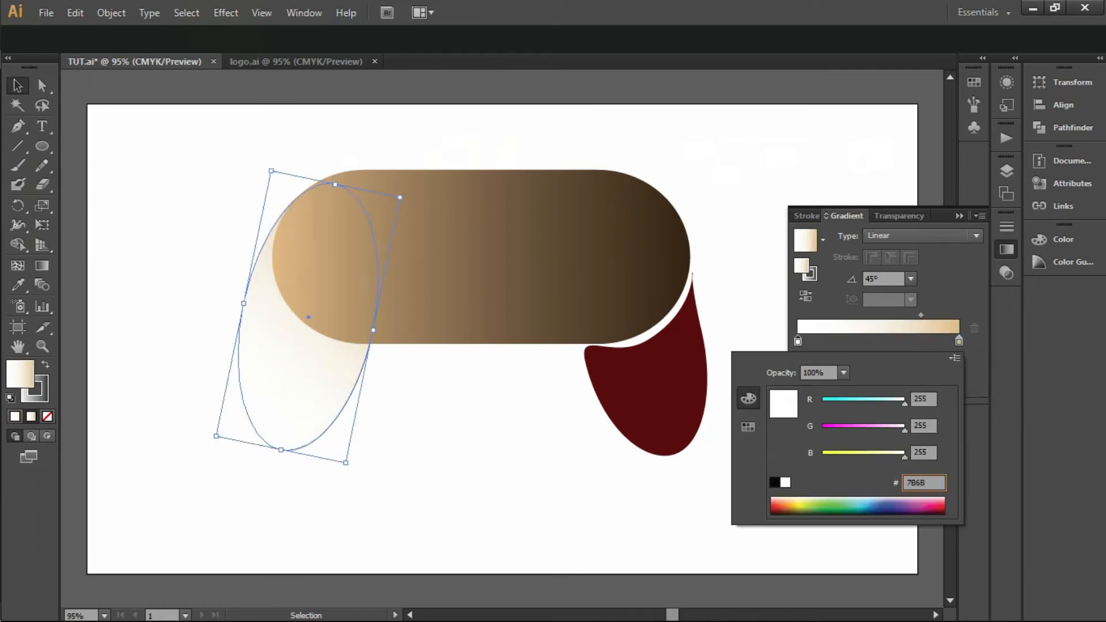
{"action": "type", "text": "43"}
{"action": "key", "text": "Return"}
{"action": "left_click_drag", "start_coordinate": [921, 316], "coordinate": [819, 317]}
Step: Apply the linear gradient to the right grip and set its start stop colour to 352208
{"action": "left_click", "coordinate": [663, 398]}
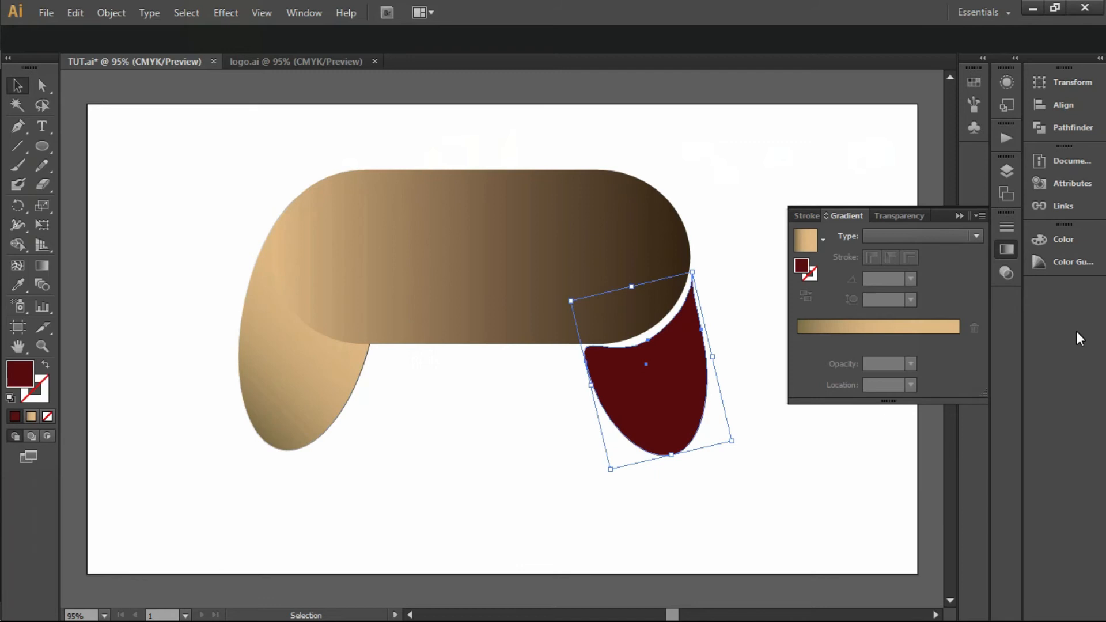
{"action": "left_click", "coordinate": [955, 327]}
{"action": "double_click", "coordinate": [959, 342]}
{"action": "left_click", "coordinate": [954, 358]}
{"action": "left_click", "coordinate": [893, 375]}
{"action": "double_click", "coordinate": [924, 483]}
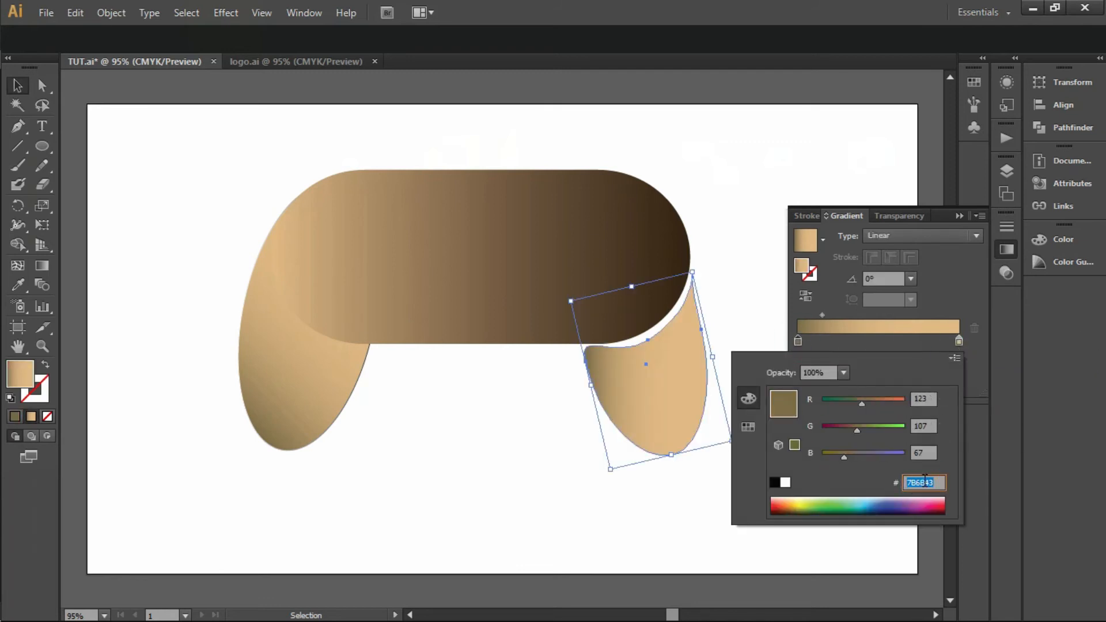
{"action": "type", "text": "35220F"}
{"action": "key", "text": "Return"}
Step: Turn the right grip's gradient vertical with the dark end uppermost and move its midpoint slightly toward the end stop
{"action": "left_click", "coordinate": [912, 279]}
{"action": "left_click", "coordinate": [942, 361]}
{"action": "left_click", "coordinate": [911, 278]}
{"action": "left_click", "coordinate": [941, 521]}
{"action": "left_click_drag", "start_coordinate": [822, 316], "coordinate": [843, 316]}
Step: Set the end stop of the right grip's gradient to 685634
{"action": "double_click", "coordinate": [960, 341]}
{"action": "double_click", "coordinate": [924, 483]}
{"action": "type", "text": "6B5637"}
{"action": "key", "text": "Return"}
{"action": "left_click", "coordinate": [674, 415]}
Step: Add an intermediate stop to the right grip's gradient and set its colour to 806443
{"action": "left_click_drag", "start_coordinate": [960, 342], "coordinate": [935, 316]}
{"action": "double_click", "coordinate": [887, 340]}
{"action": "left_click", "coordinate": [958, 341]}
{"action": "double_click", "coordinate": [869, 341]}
{"action": "left_click", "coordinate": [954, 358]}
{"action": "left_click", "coordinate": [987, 373]}
{"action": "double_click", "coordinate": [923, 482]}
{"action": "type", "text": "826445"}
{"action": "key", "text": "Return"}
{"action": "left_click", "coordinate": [884, 517]}
Step: Delete the left grip's stroke and check the right grip's appearance before deselecting it
{"action": "left_click", "coordinate": [273, 403]}
{"action": "left_click", "coordinate": [1007, 81]}
{"action": "left_click", "coordinate": [945, 113]}
{"action": "left_click", "coordinate": [961, 185]}
{"action": "left_click", "coordinate": [663, 404]}
{"action": "left_click", "coordinate": [849, 361]}
{"action": "left_click", "coordinate": [960, 70]}
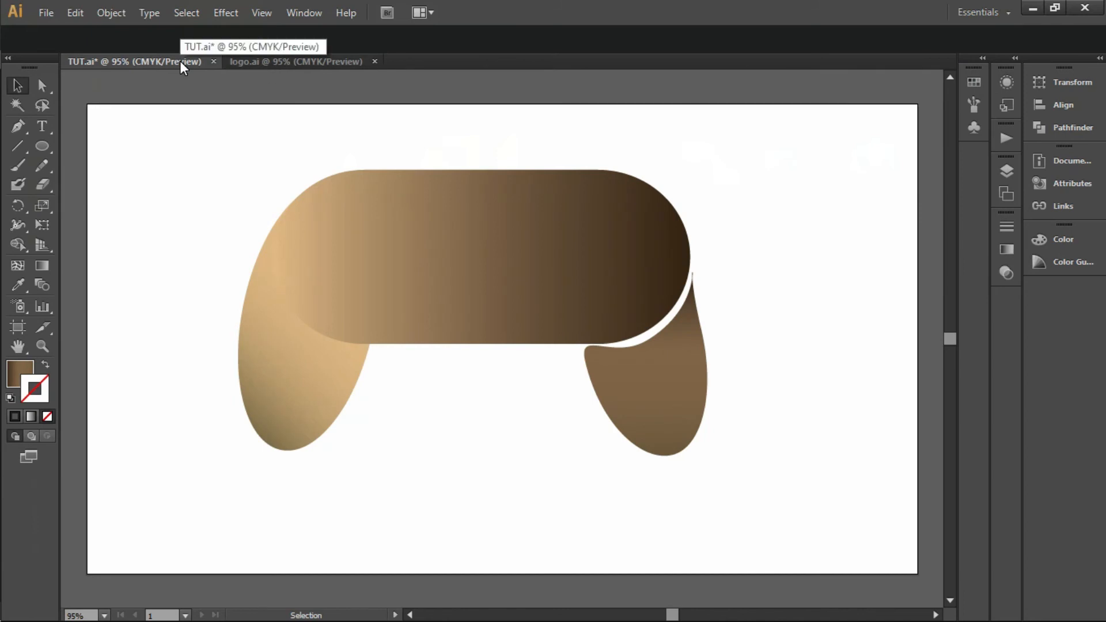